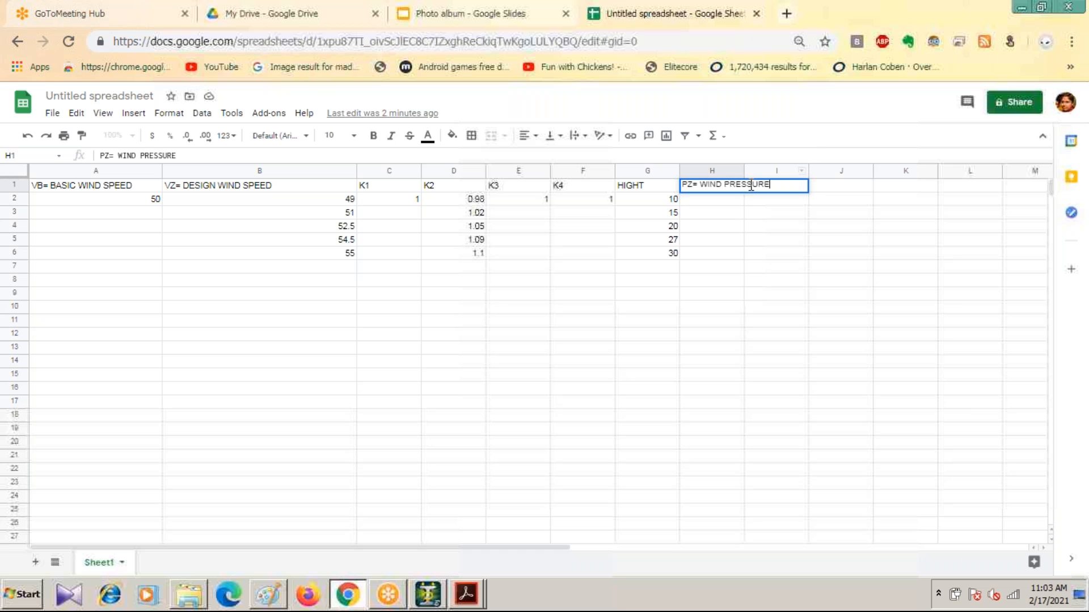
Widen column H to fit the heading PZ= WIND PRESSURE and commit the heading in H1.
click(811, 170)
drag(810, 170, 811, 171)
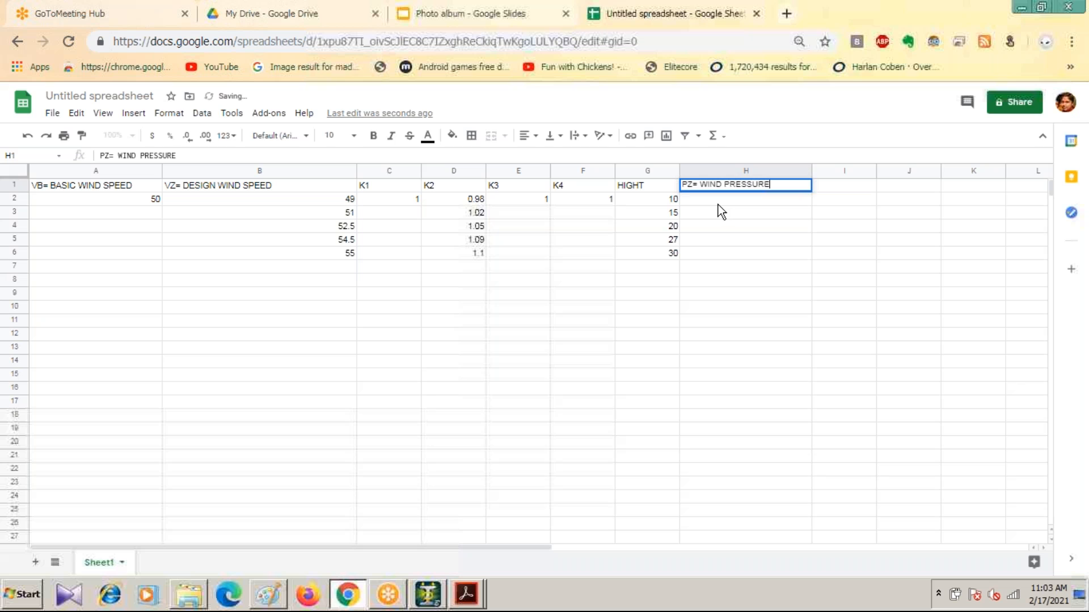
key(Return)
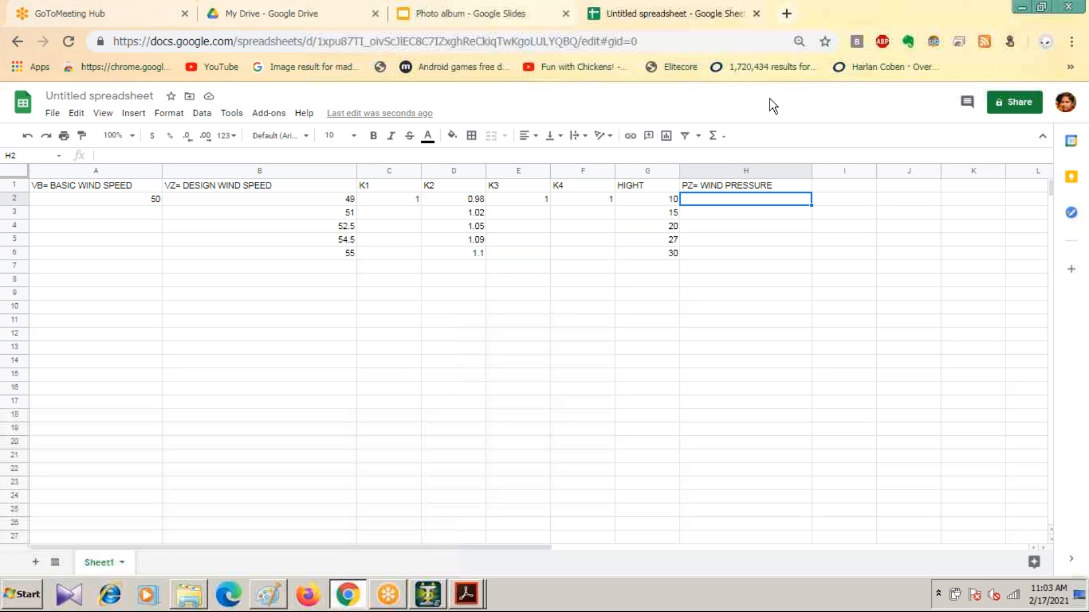
text(.06)
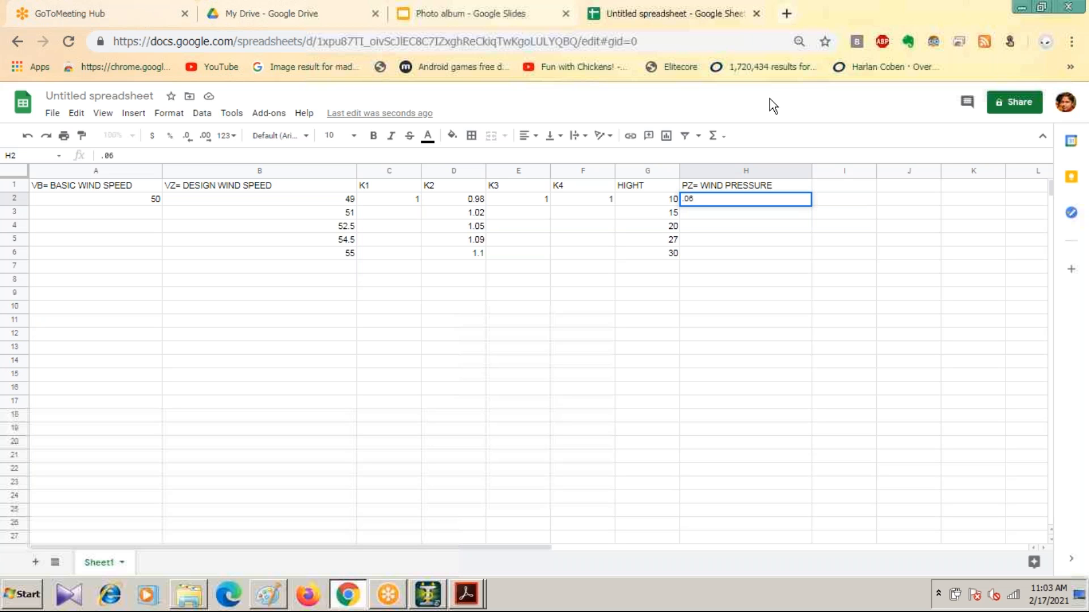
text(*)
key(BackSpace)
key(BackSpace)
key(BackSpace)
key(BackSpace)
Replace the heading in H1 with the text PZ=0.6*VZ*2.
click(781, 186)
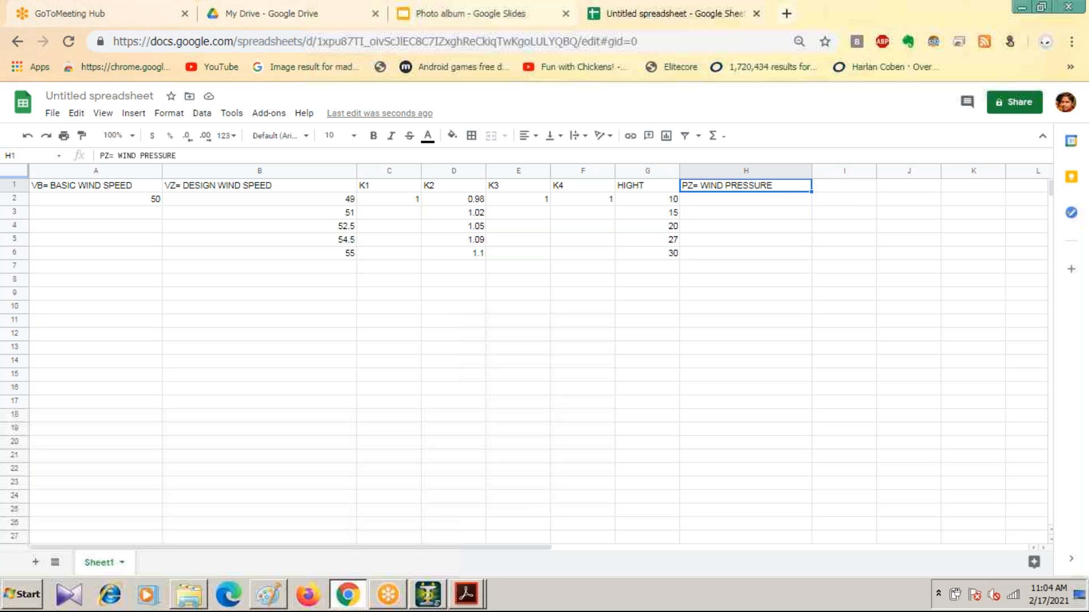
text(()
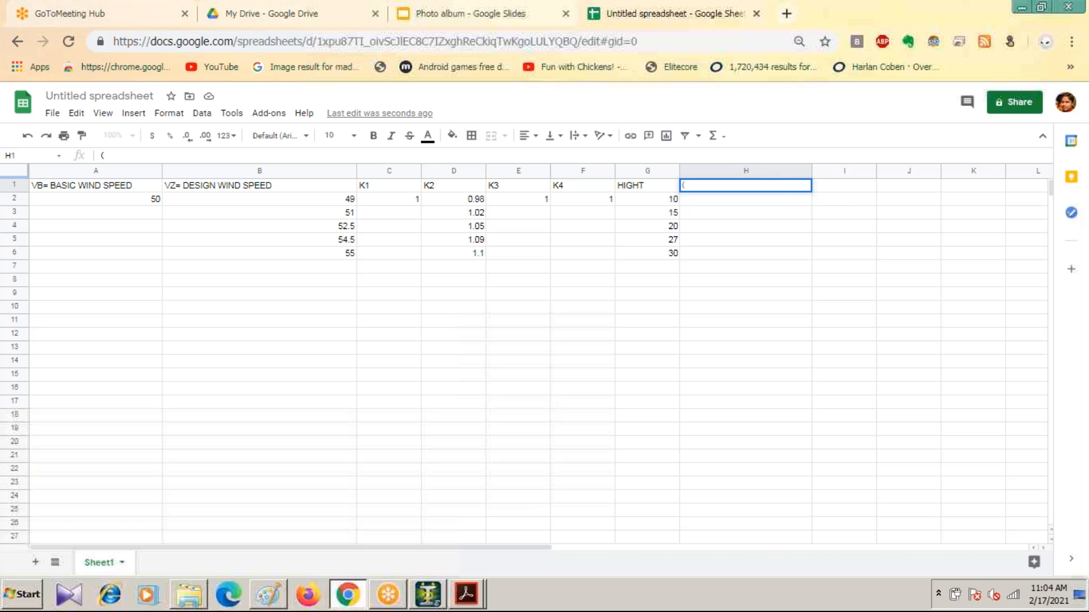
key(BackSpace)
text(P)
text(Z)
text(=)
text(0)
text(.6)
text(*)
key(BackSpace)
key(Right)
text(*VZ)
text(*2)
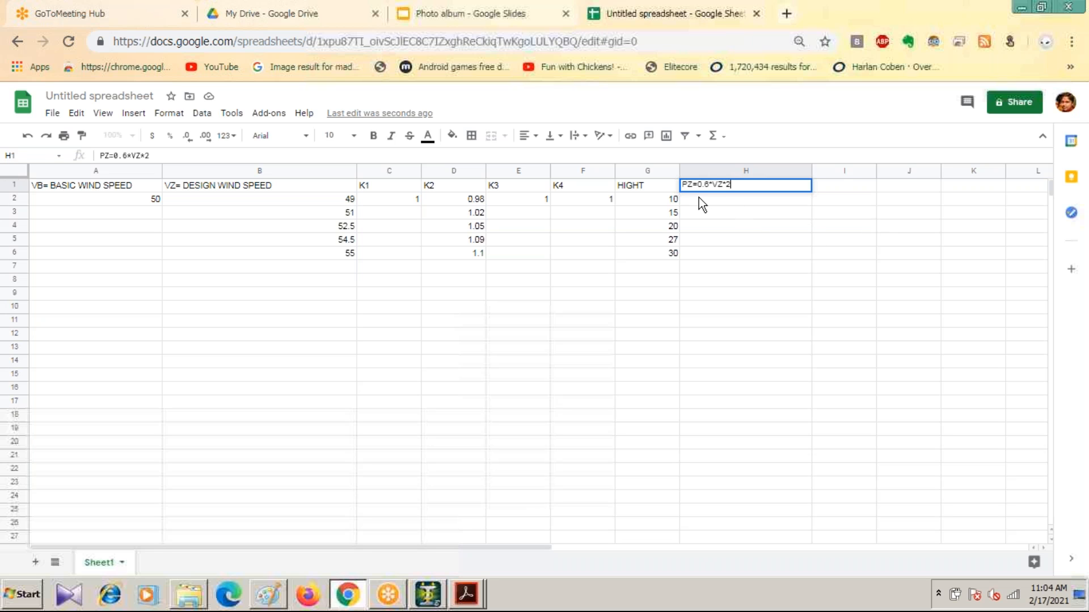
Enclose the VZ*2 part of the H1 heading in parentheses.
key(Left)
key(Left)
key(Left)
key(Left)
text(()
Switch to IS-875-part-3-2015.pdf in Acrobat Reader and examine the wind pressure formula in section 7.2.
mouse_move(466, 594)
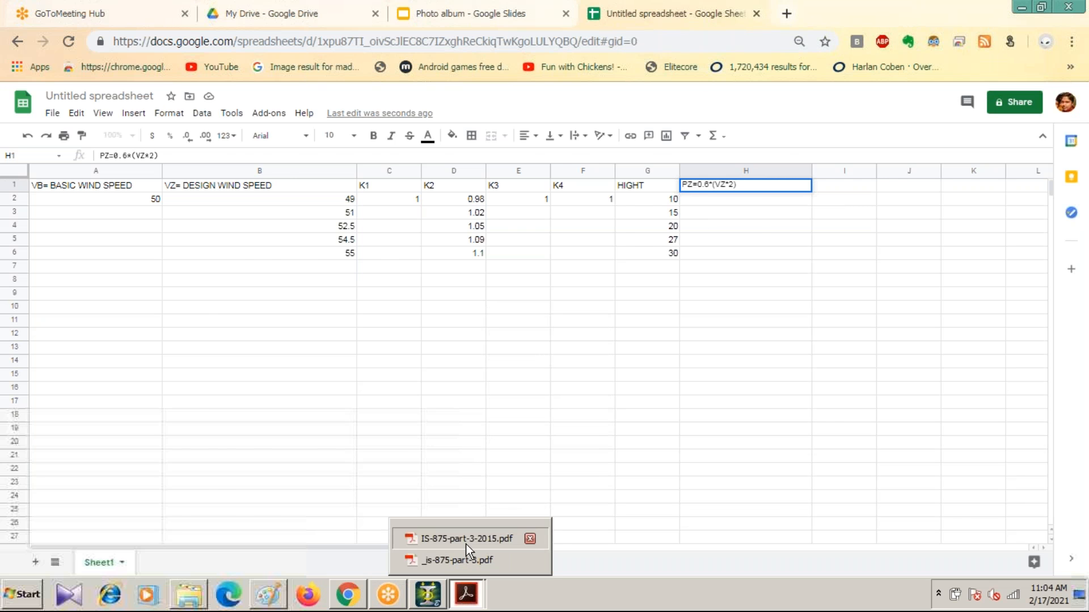
click(465, 543)
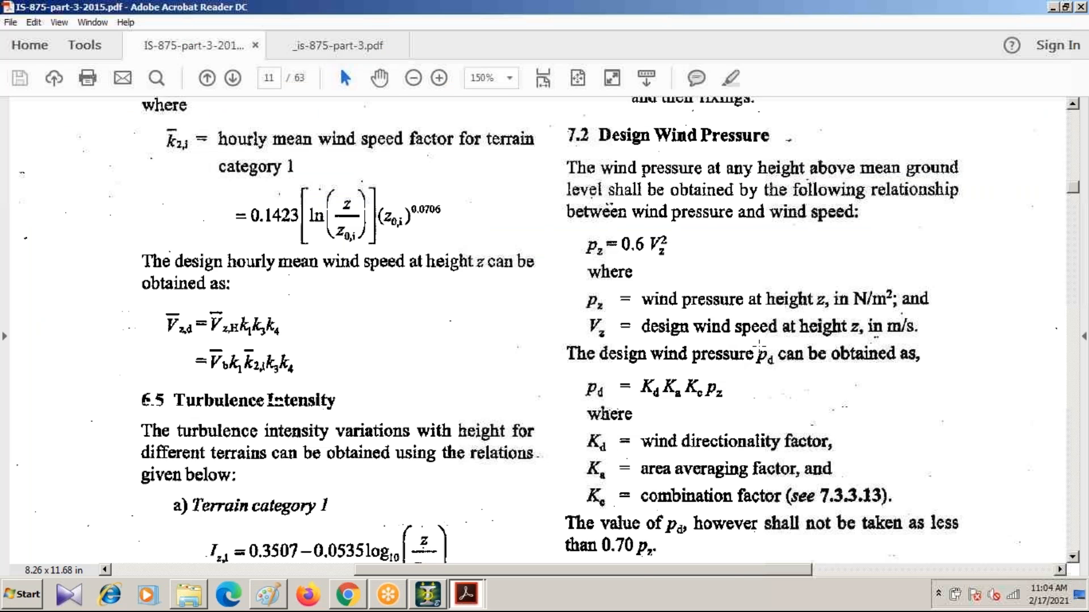
scroll(760, 346, down, 1)
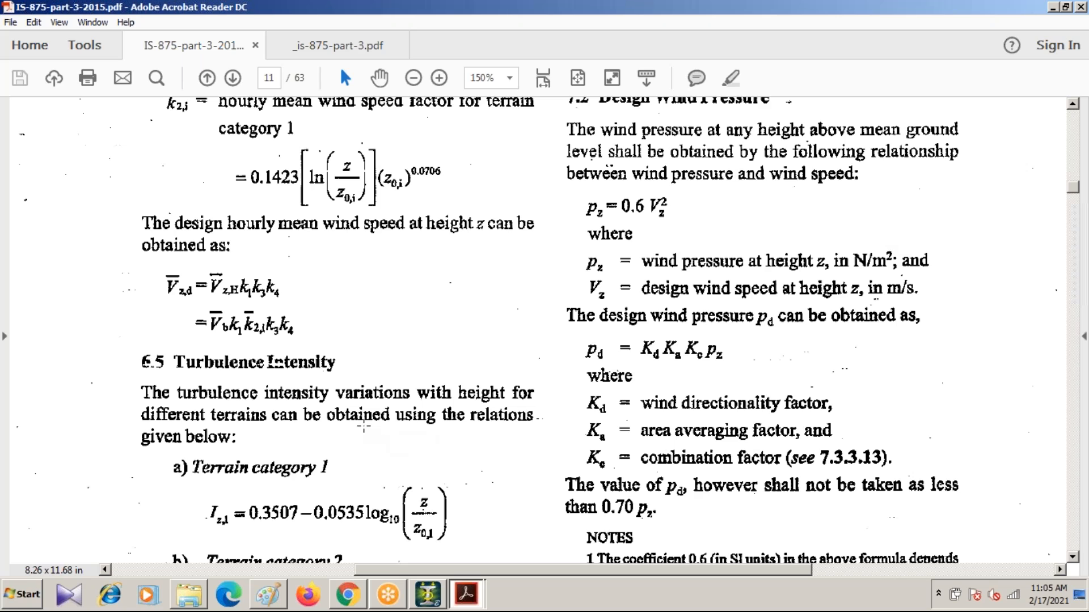
Return to the spreadsheet and correct the H1 heading to PZ=0.6*(VZ^2).
click(351, 597)
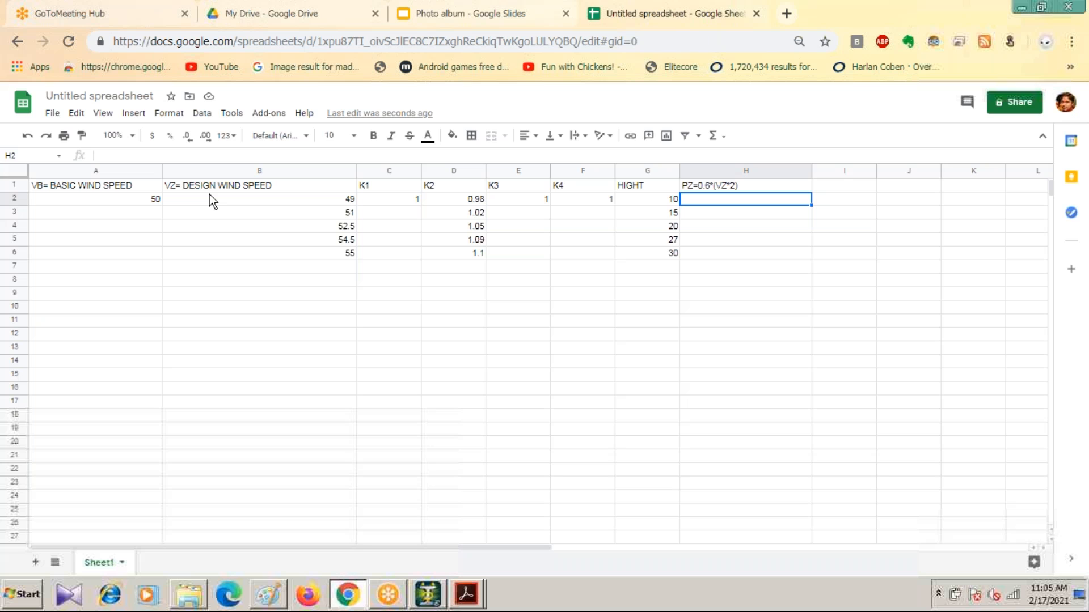
key(Left)
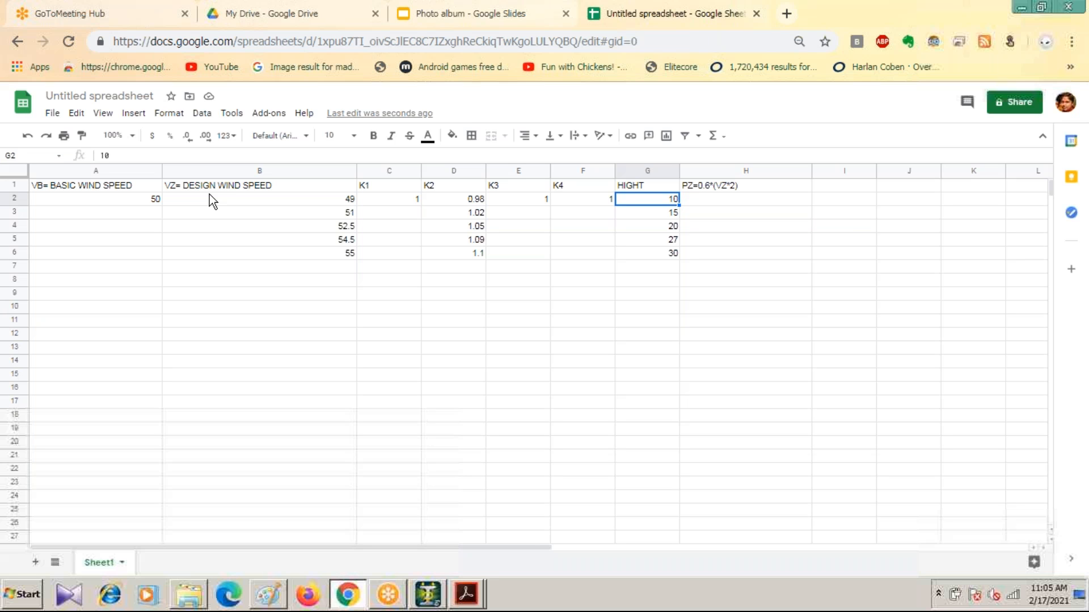
click(721, 188)
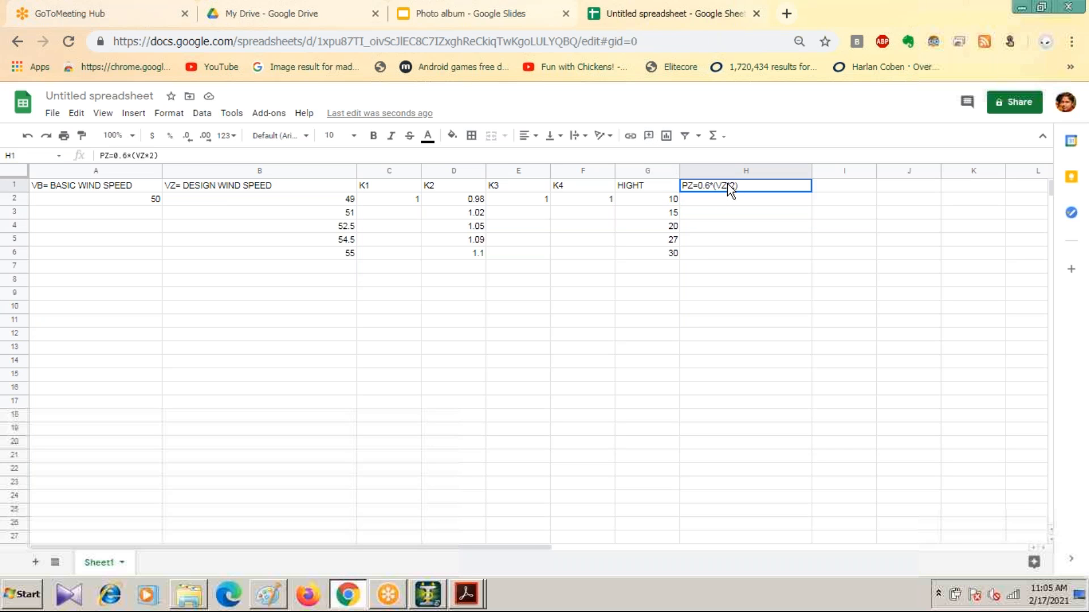
double_click(731, 183)
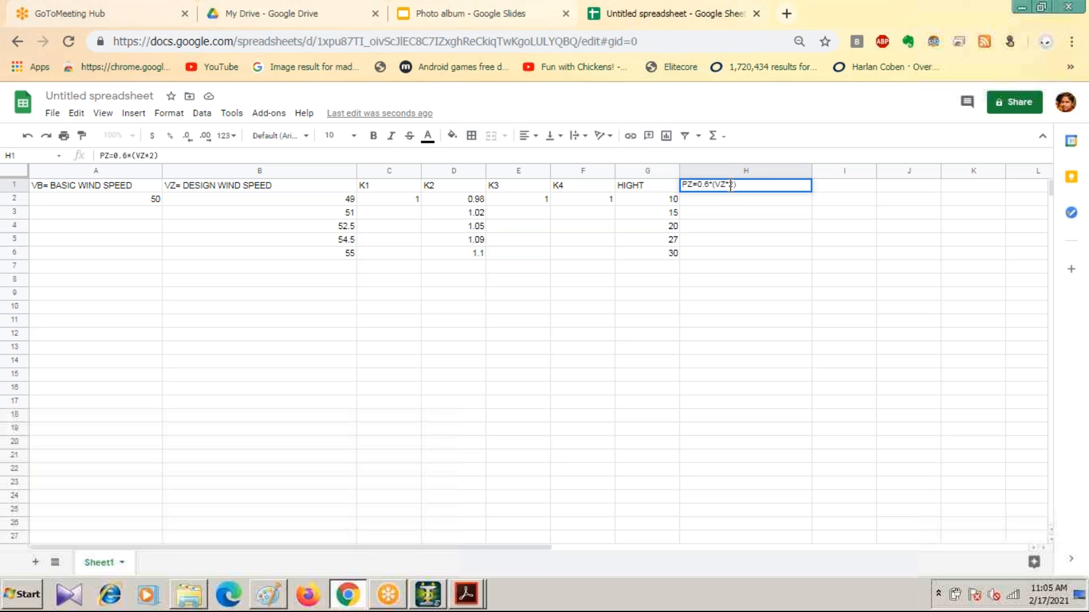
key(BackSpace)
text(^)
key(Return)
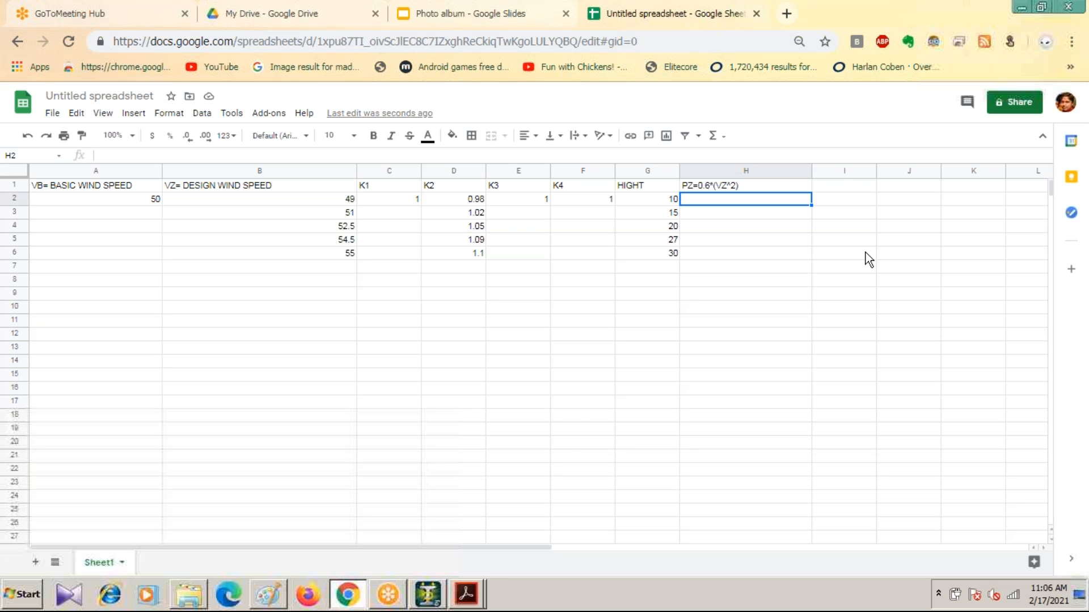
Review the design wind pressure relations in IS-875-part-3-2015.pdf again and return to the spreadsheet.
click(464, 597)
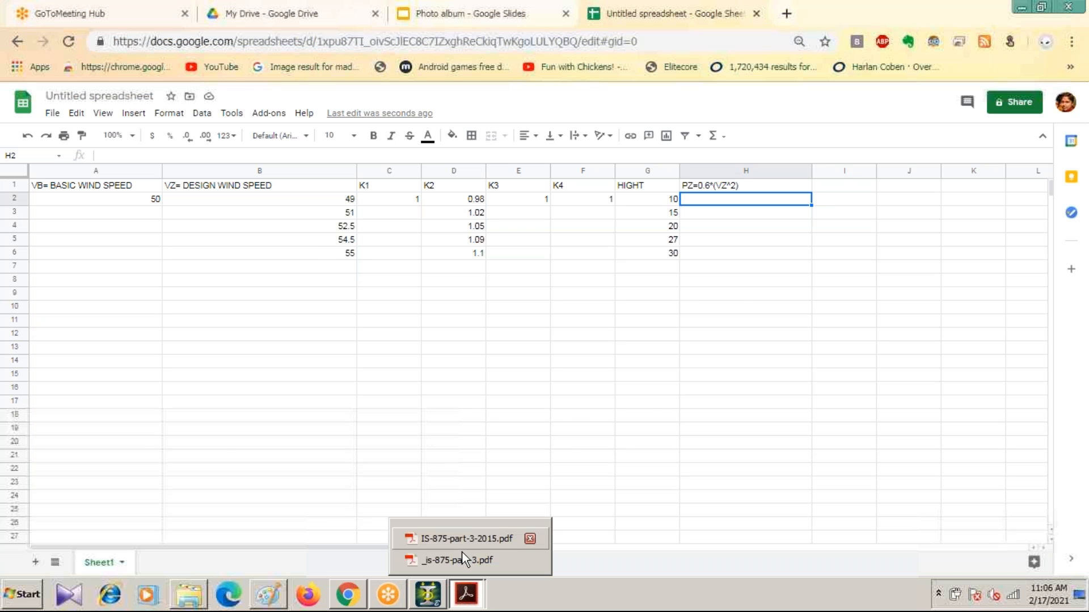
click(463, 540)
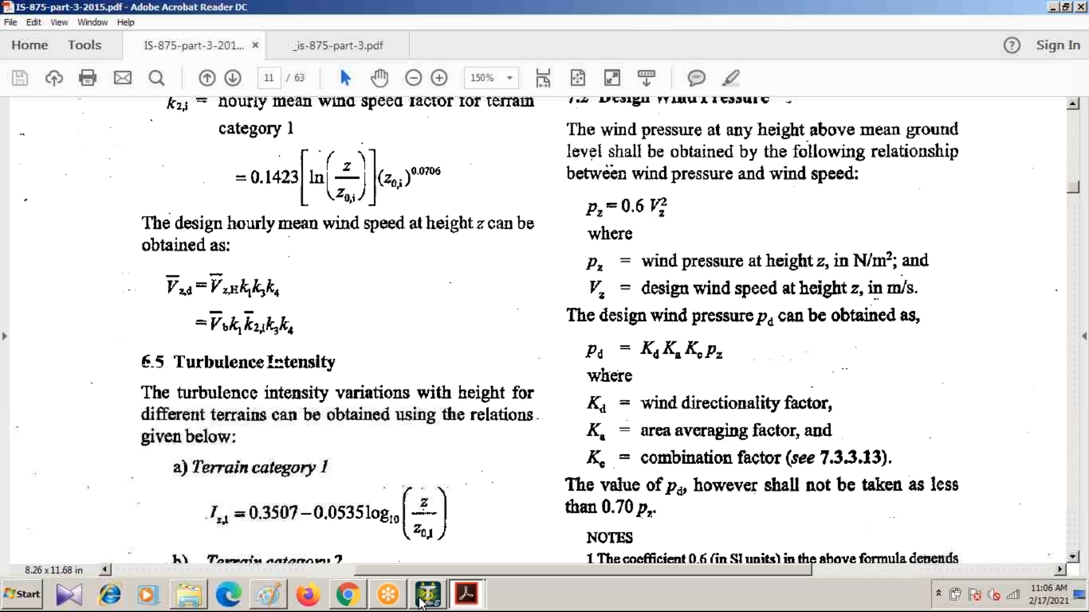
click(347, 595)
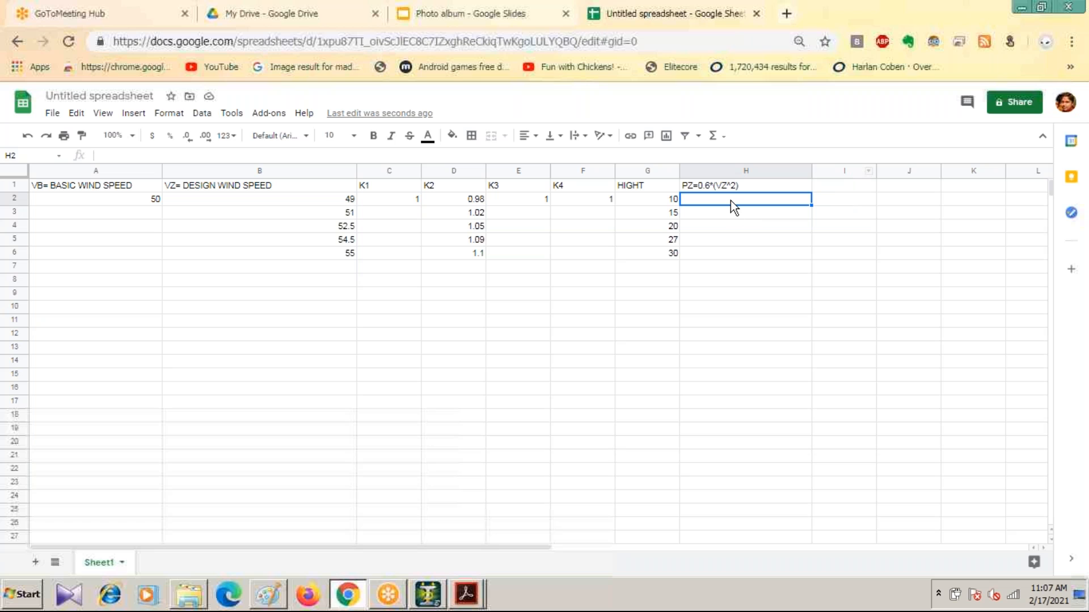
Enter the wind pressures for heights 10 and 15: 1440.6 in H2 and 15606.6 in H3.
text(1)
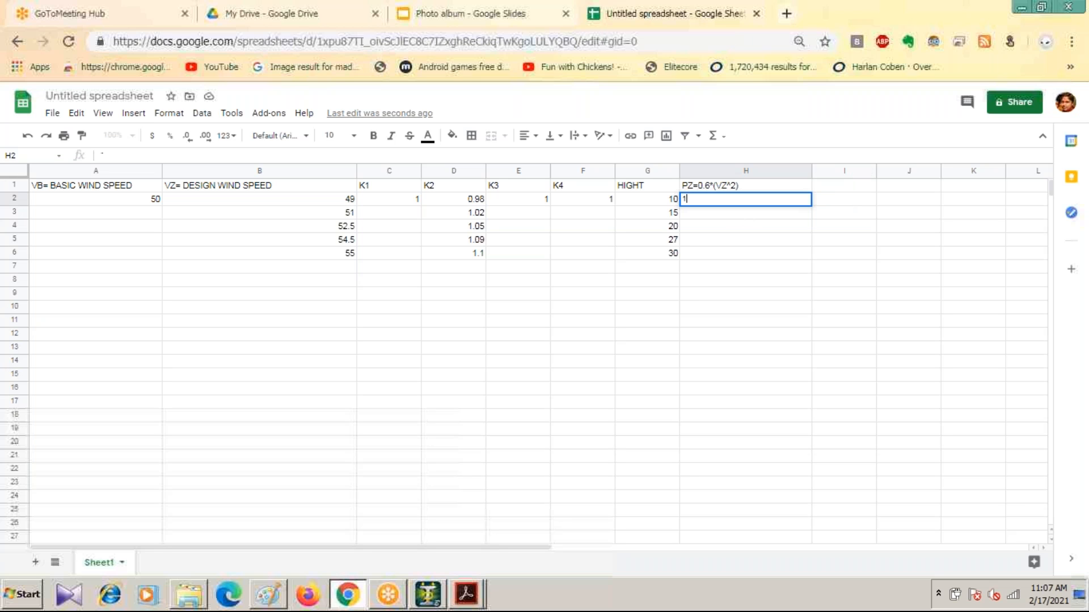
text(440.6)
click(695, 214)
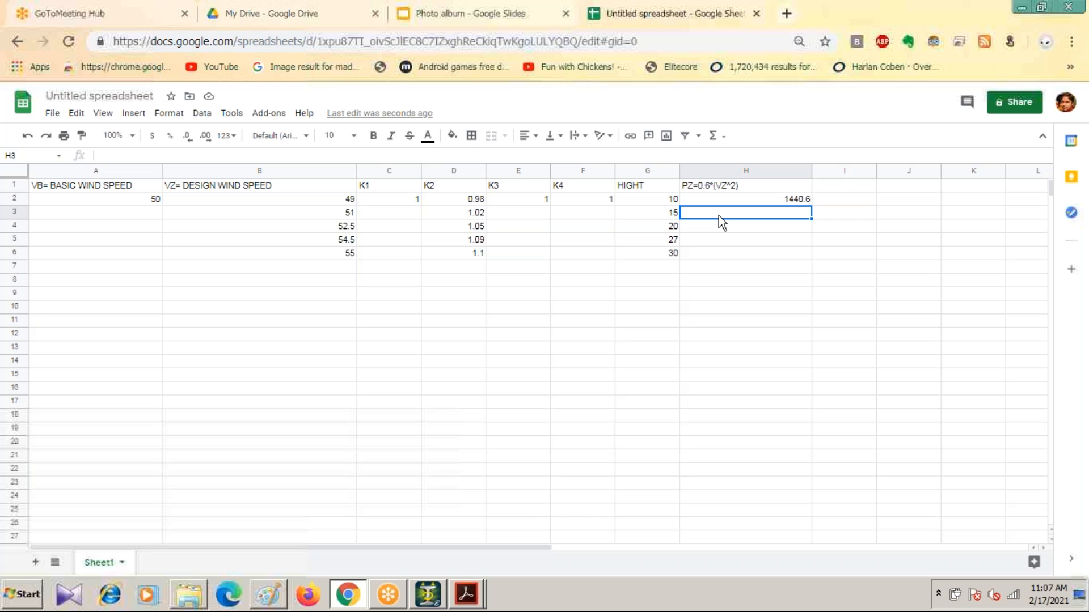
text(15)
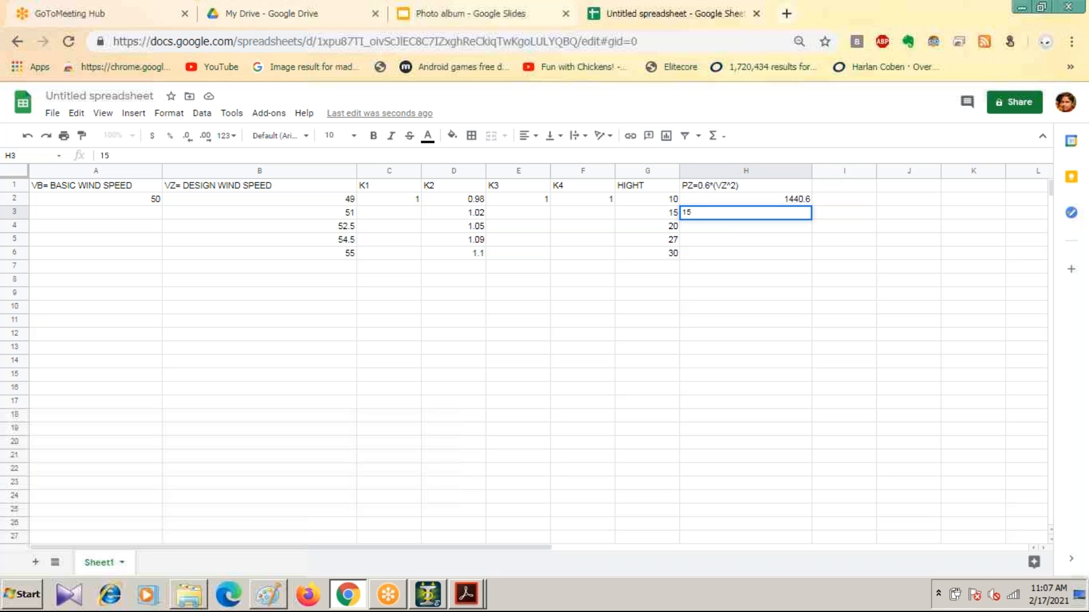
text(606.6)
key(Return)
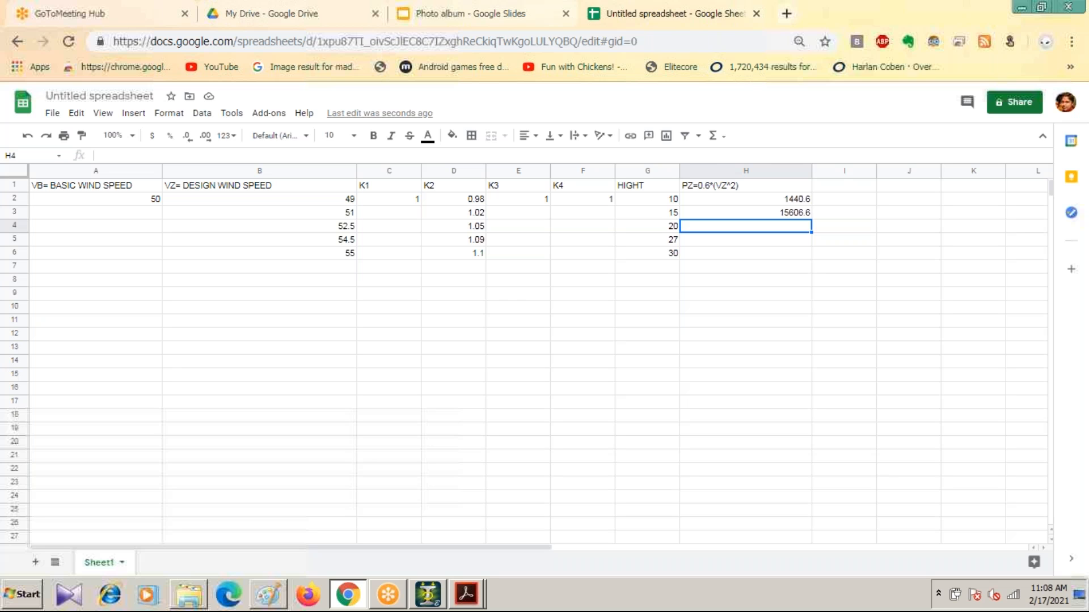
Enter the wind pressures for heights 20 and 27: 1653.7 in H4 and 1782.15 in H5.
text(1653)
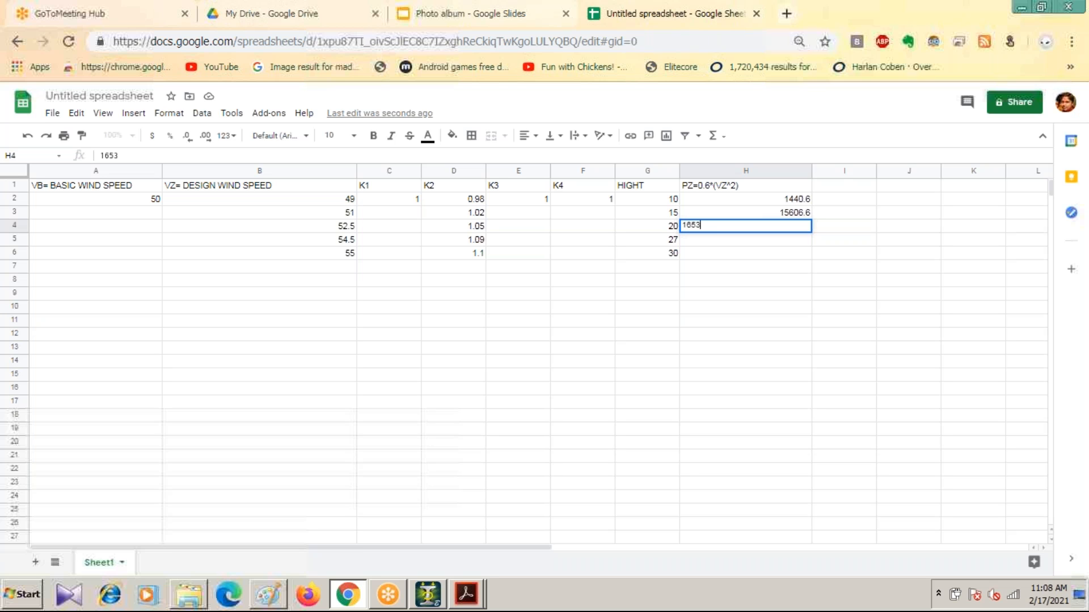
text(.7)
key(Return)
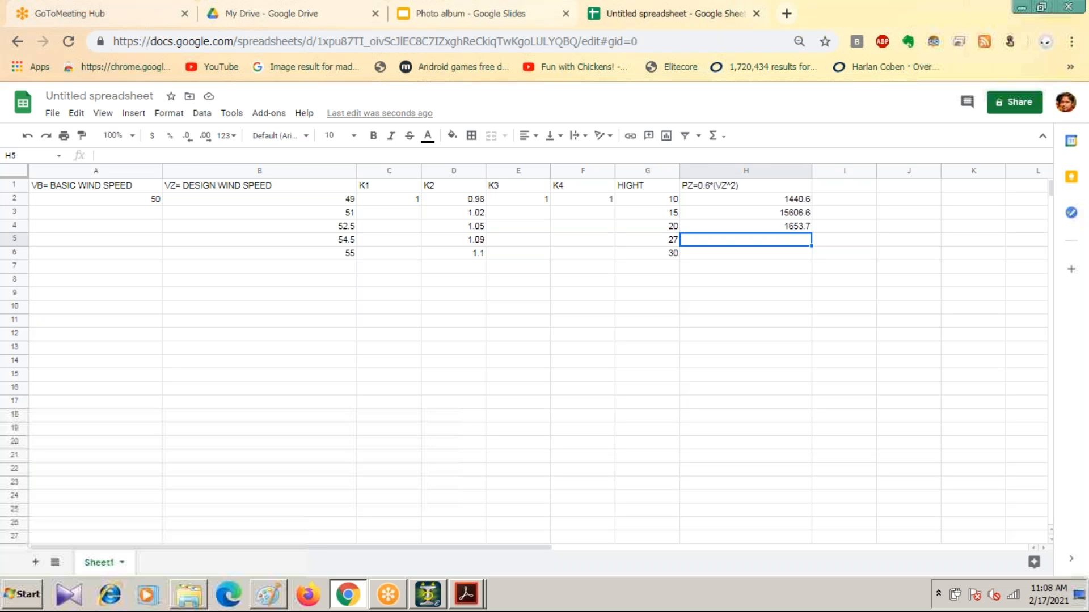
text(17)
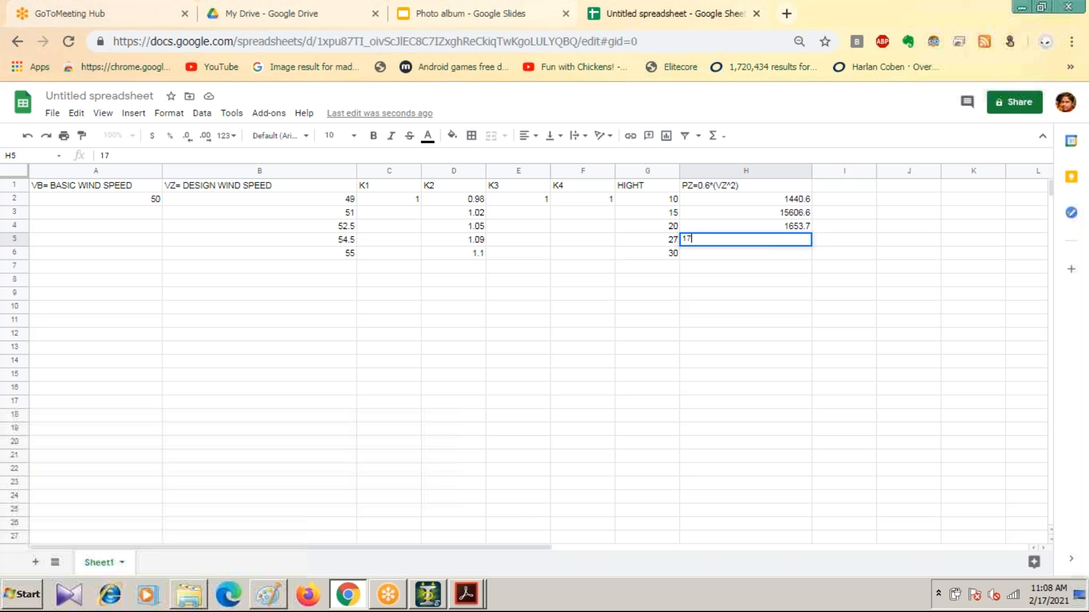
text(82.15)
key(Return)
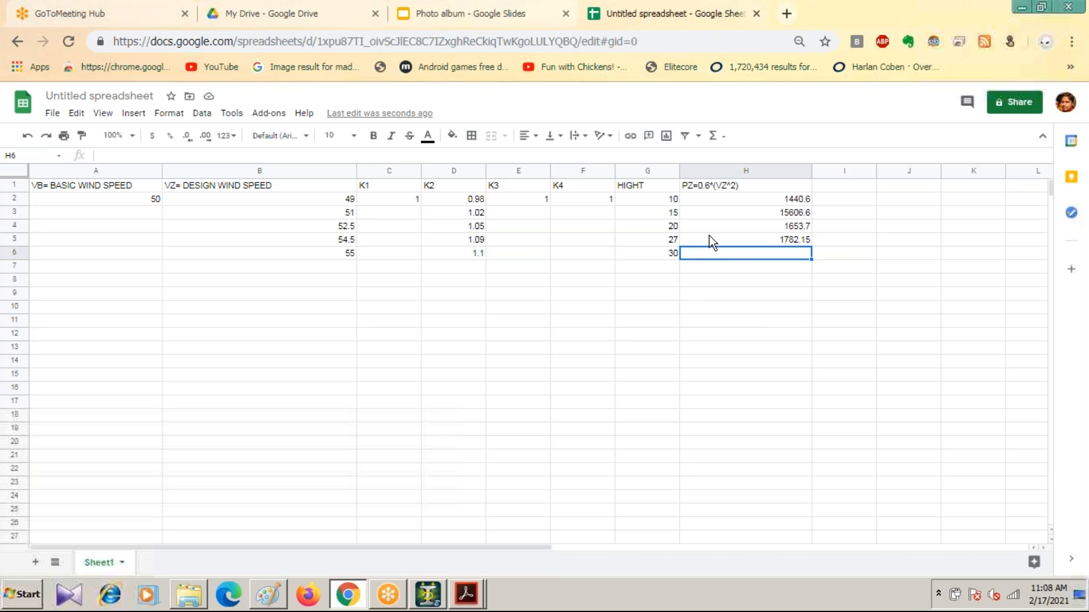
Switch to STAAD.Pro with the Structure2 model and maximize its window.
click(428, 595)
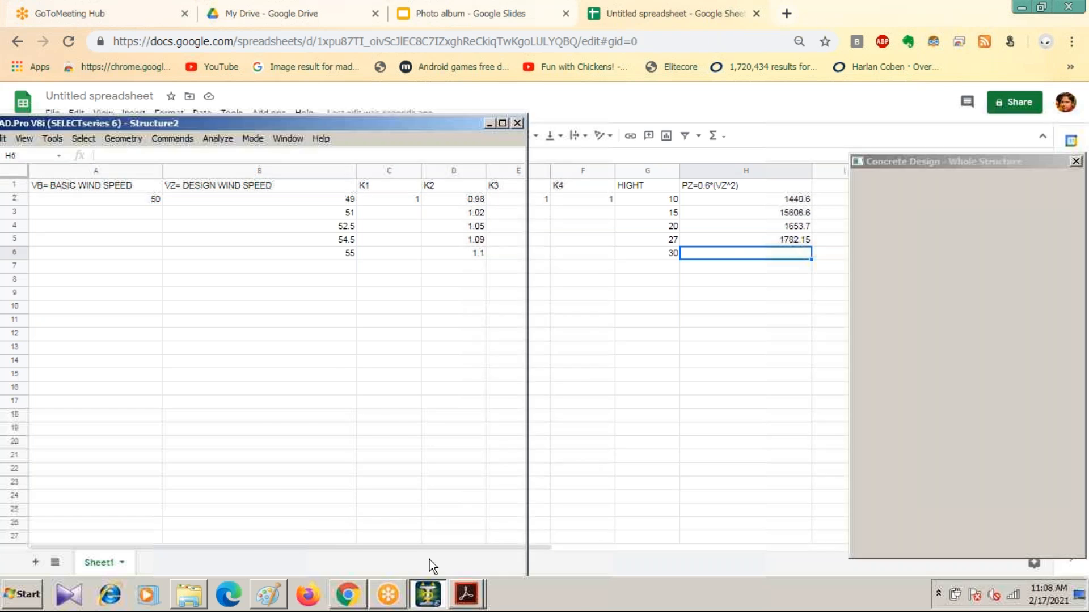
click(503, 123)
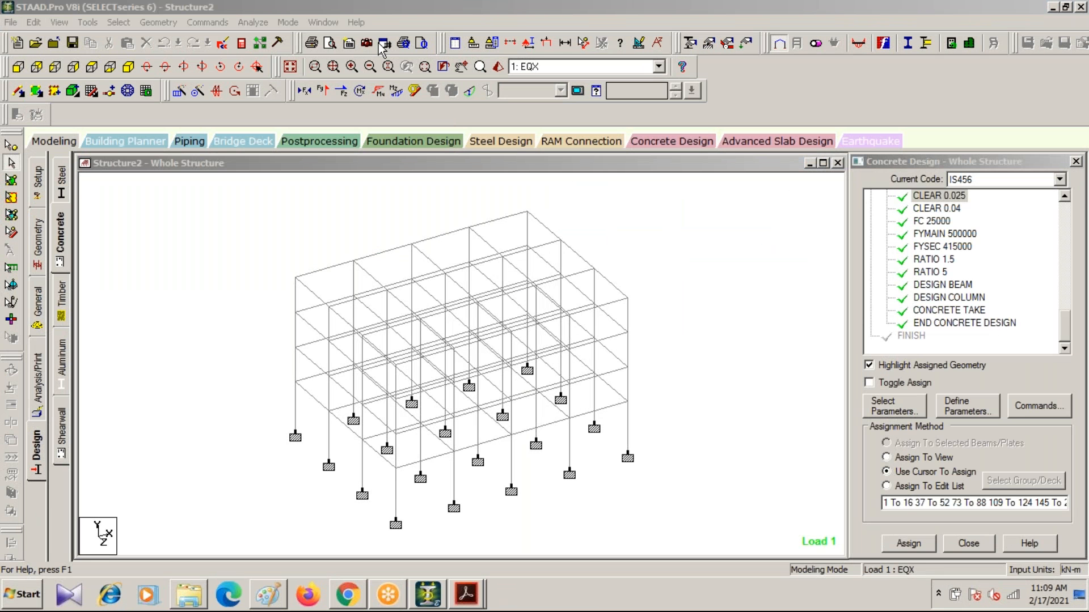
click(393, 16)
drag(390, 8, 385, 33)
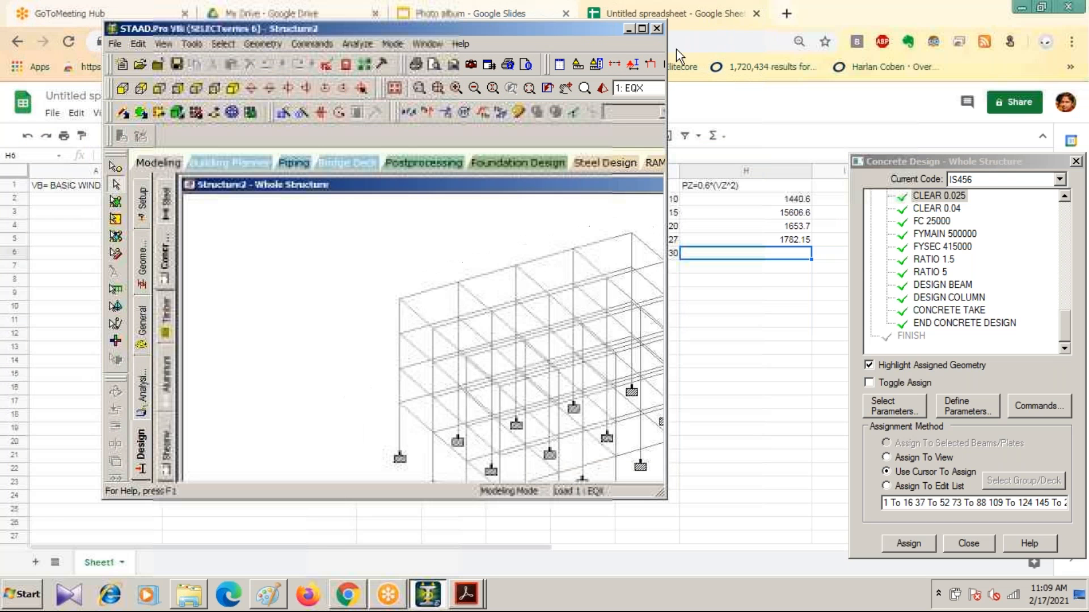
click(642, 29)
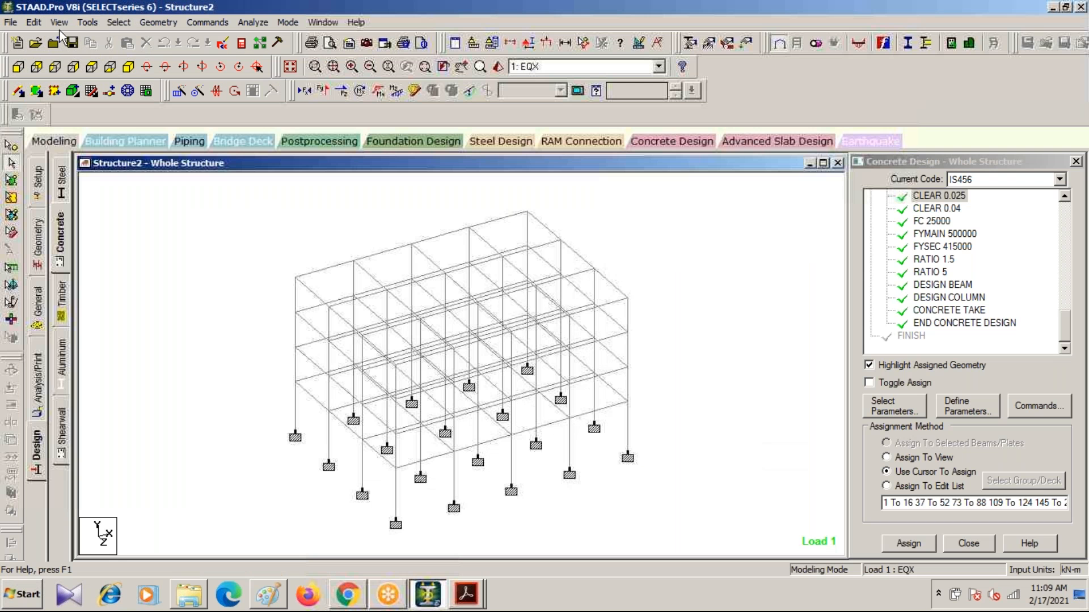
Create a new Space model named Structure1 in meters and kilonewtons, and dismiss the grid setup for beam drawing.
click(12, 22)
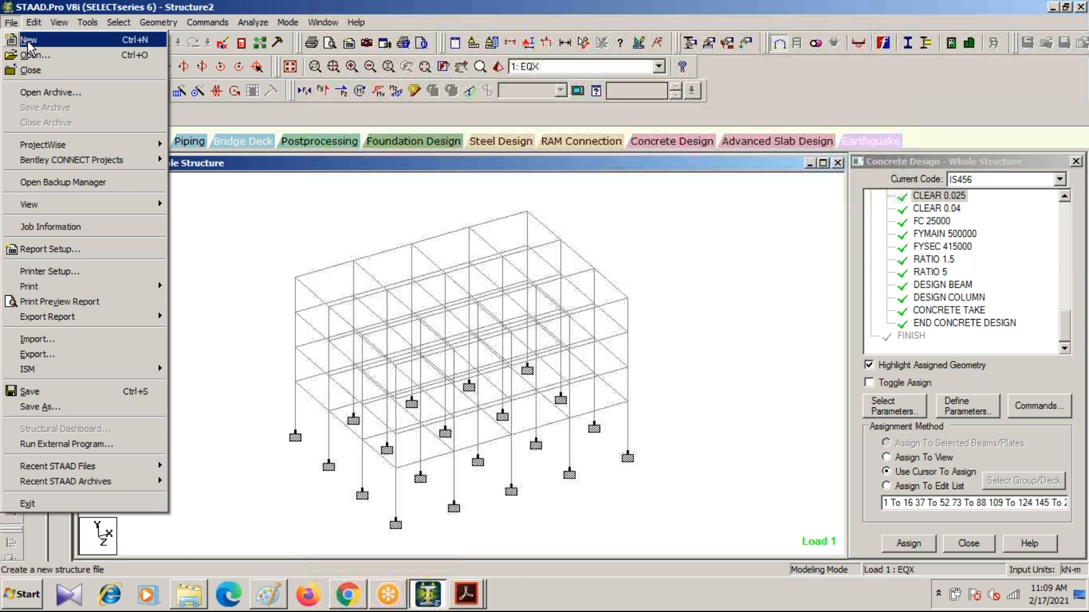
click(26, 42)
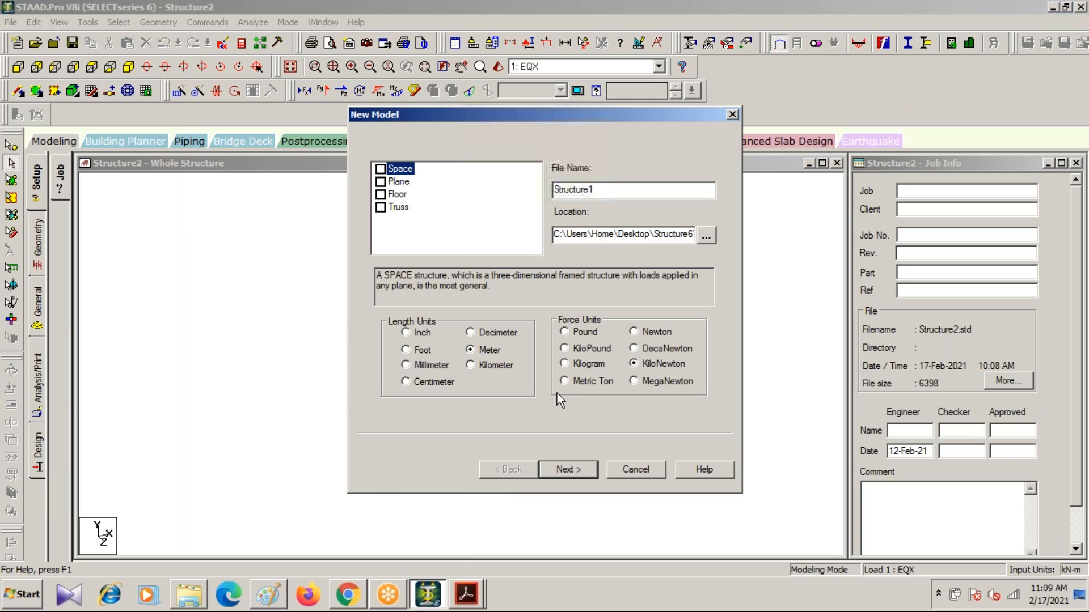
click(570, 471)
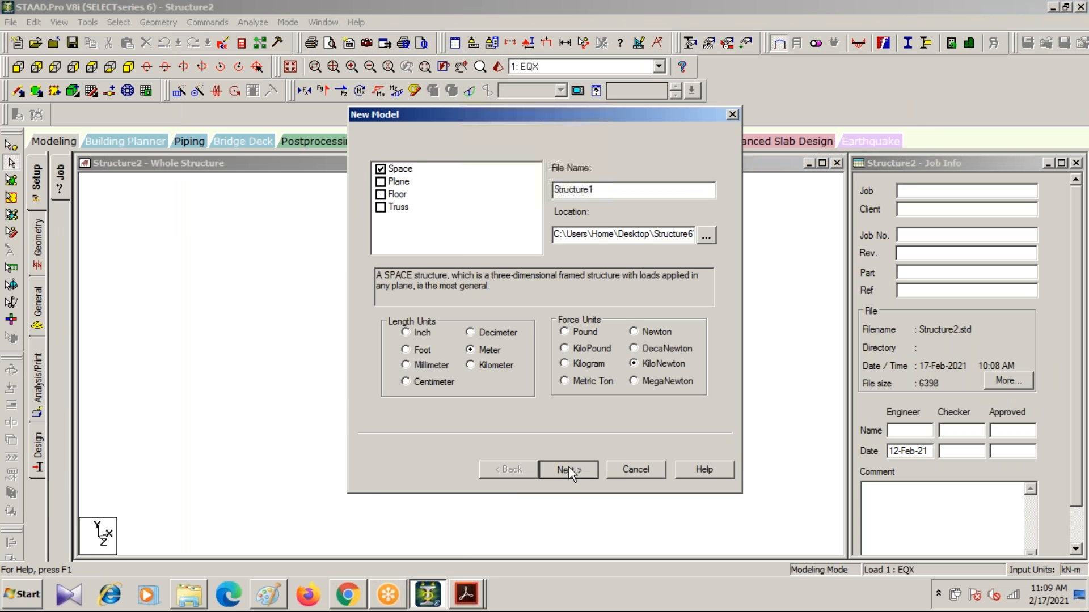
click(579, 341)
click(569, 470)
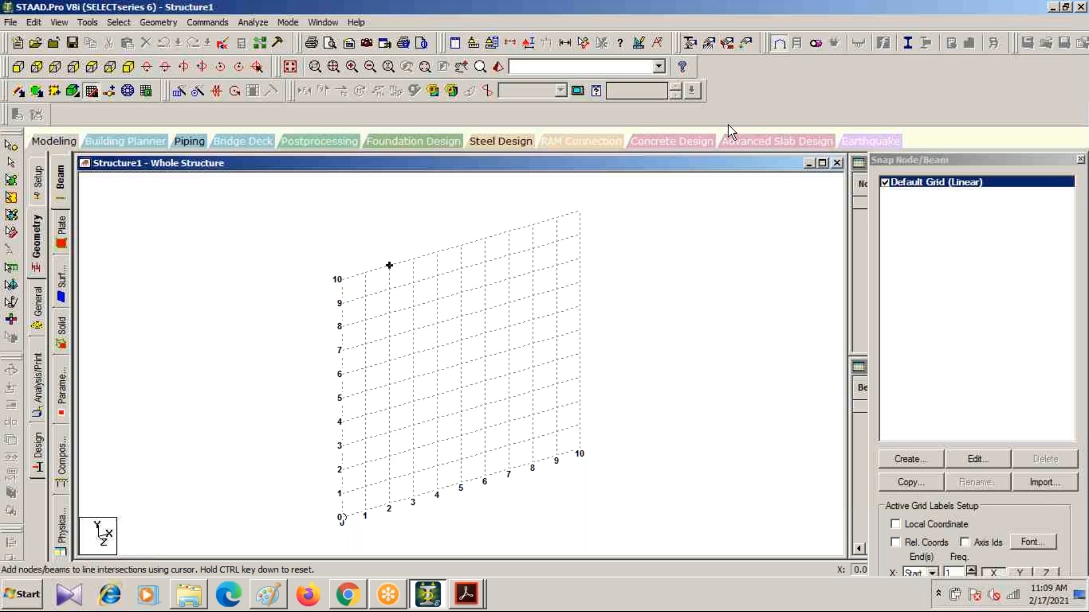
click(1081, 159)
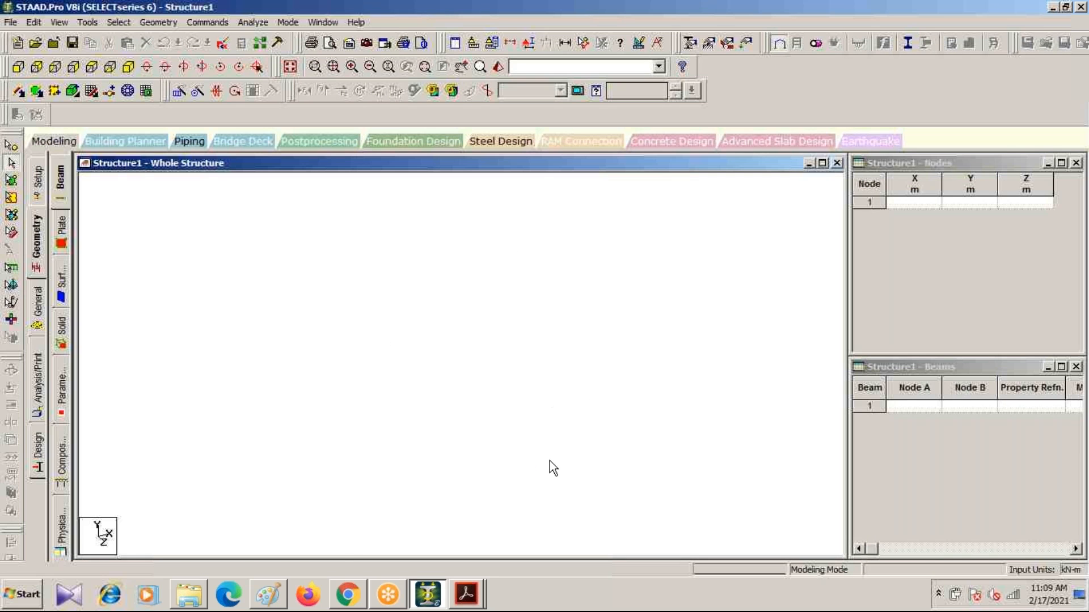
click(264, 595)
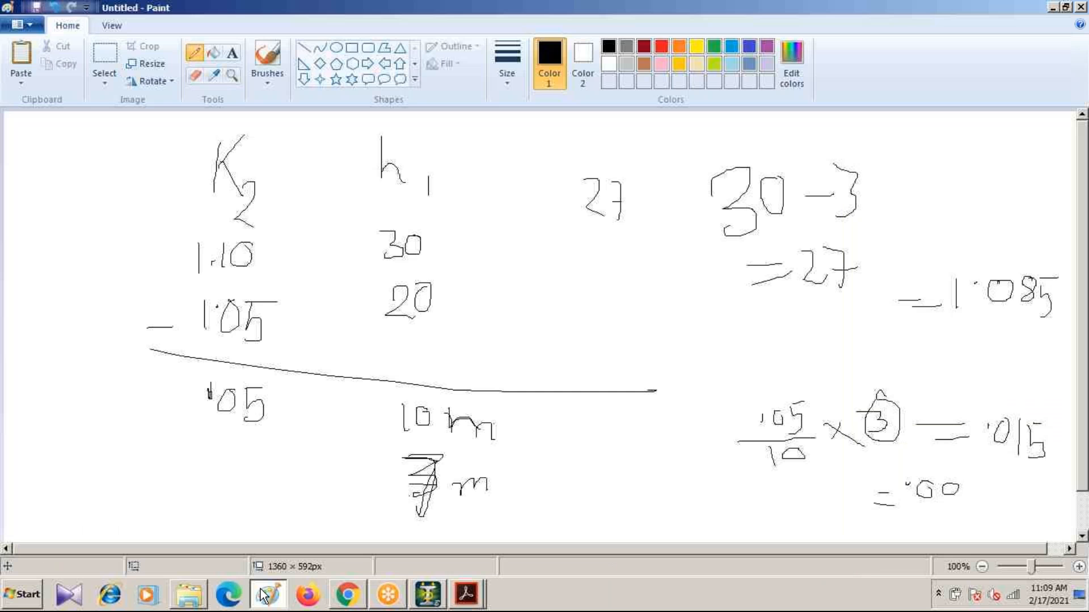
click(265, 596)
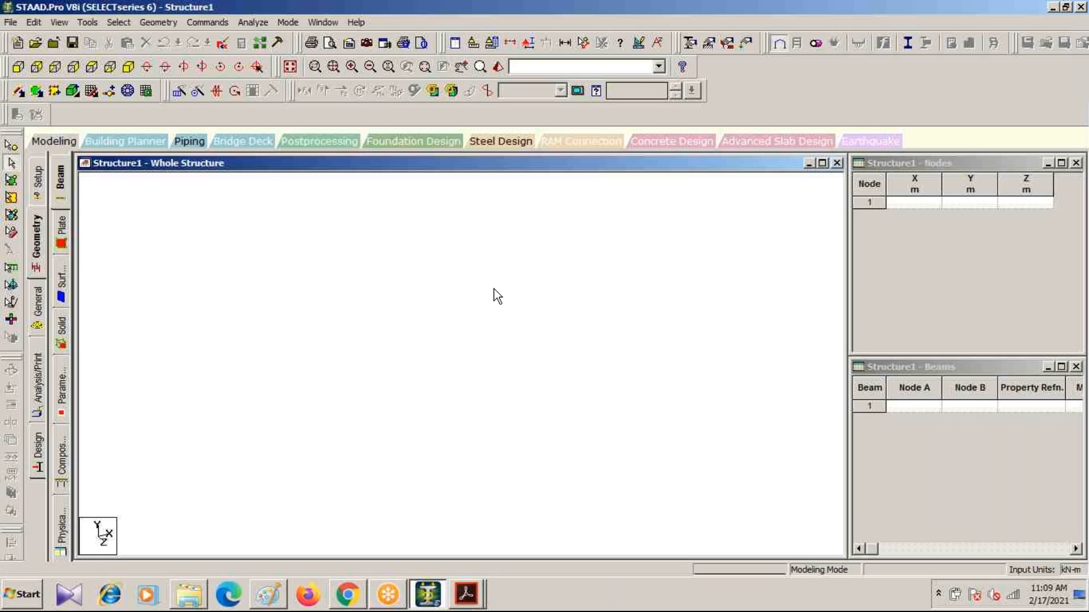
Start the structure wizard and open the parameters of the Bay Frame prototype from the Frame Models.
click(162, 21)
click(226, 488)
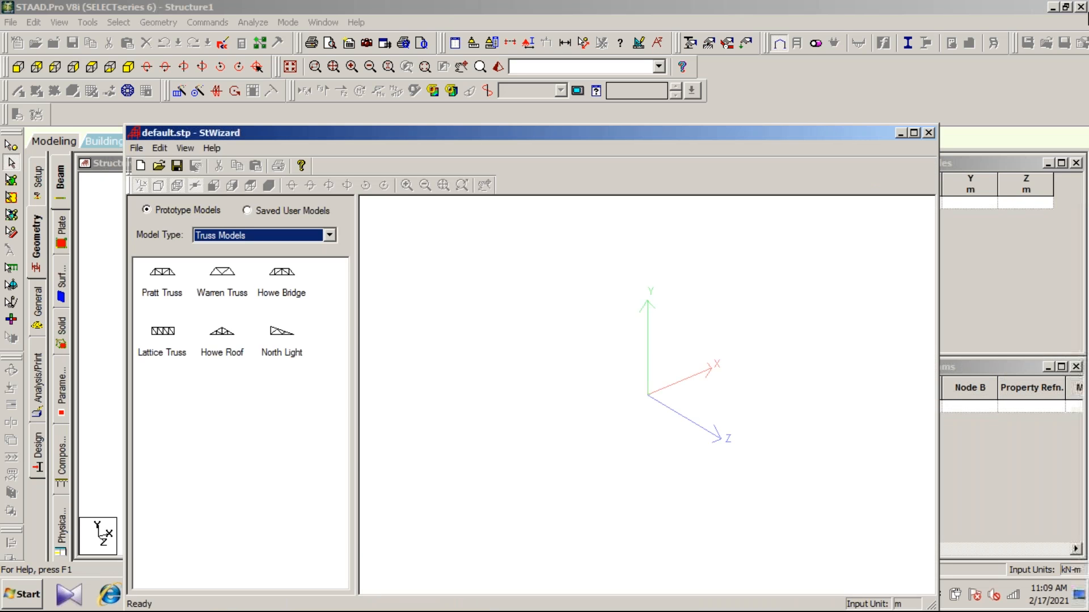
click(328, 236)
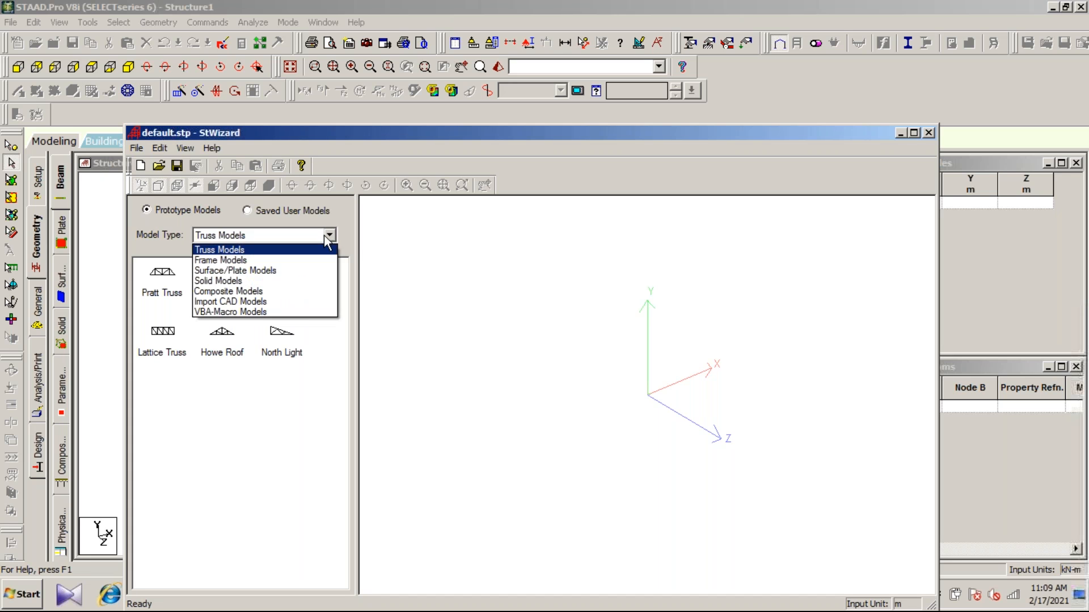
click(282, 262)
click(159, 283)
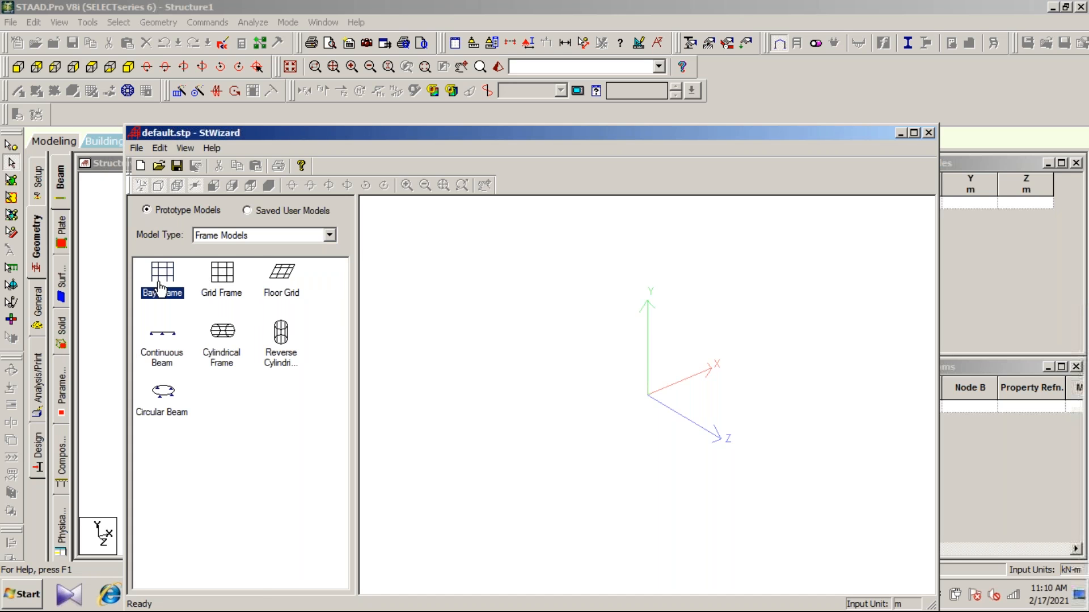
double_click(159, 286)
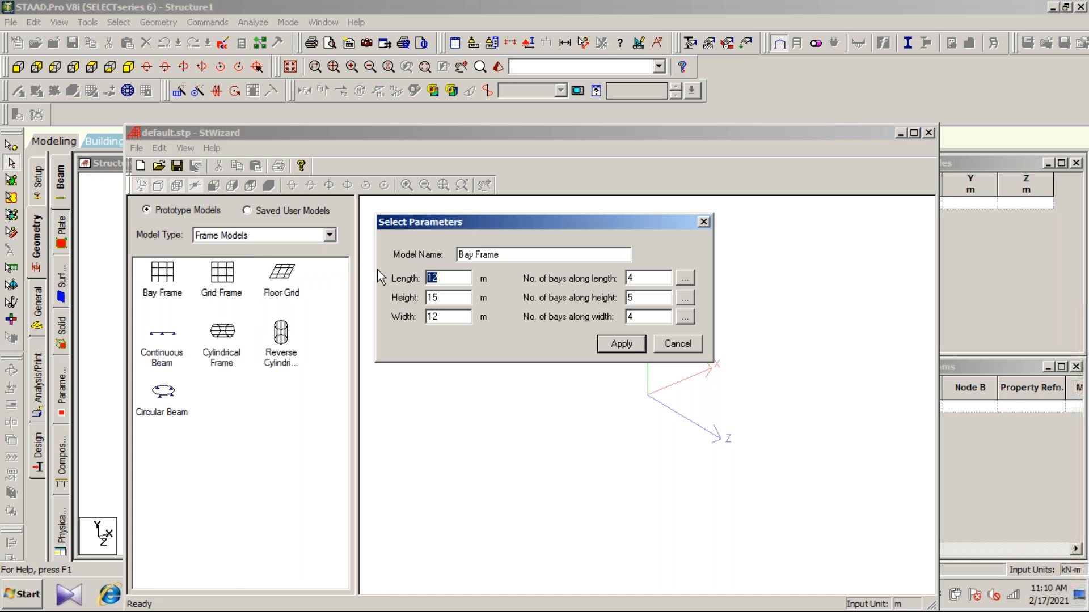
Set the bay frame's length to 36 m with 4 bays along the length.
click(457, 278)
key(Return)
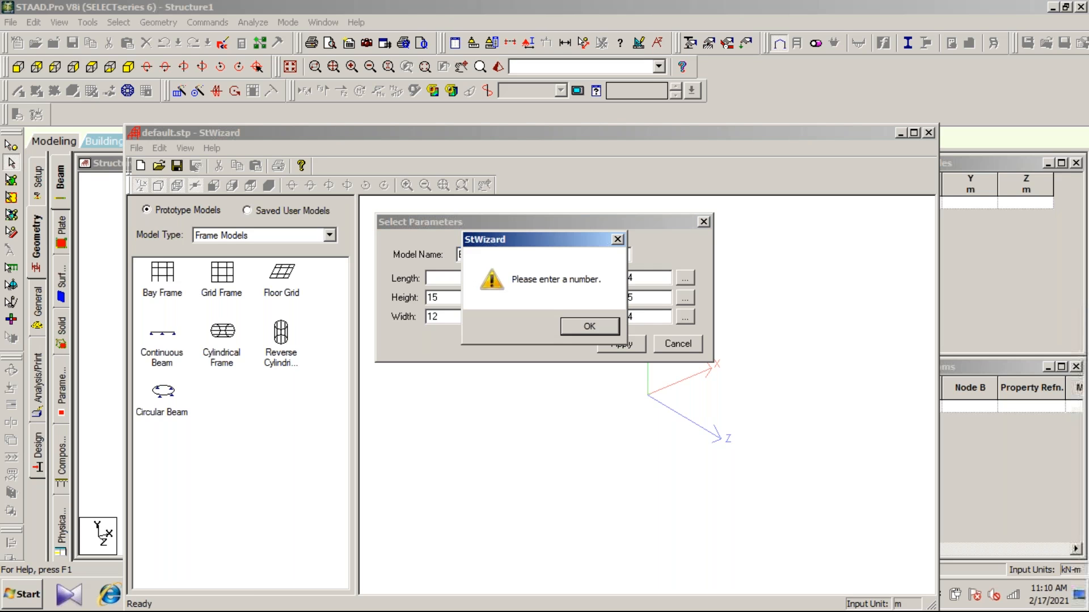
click(576, 327)
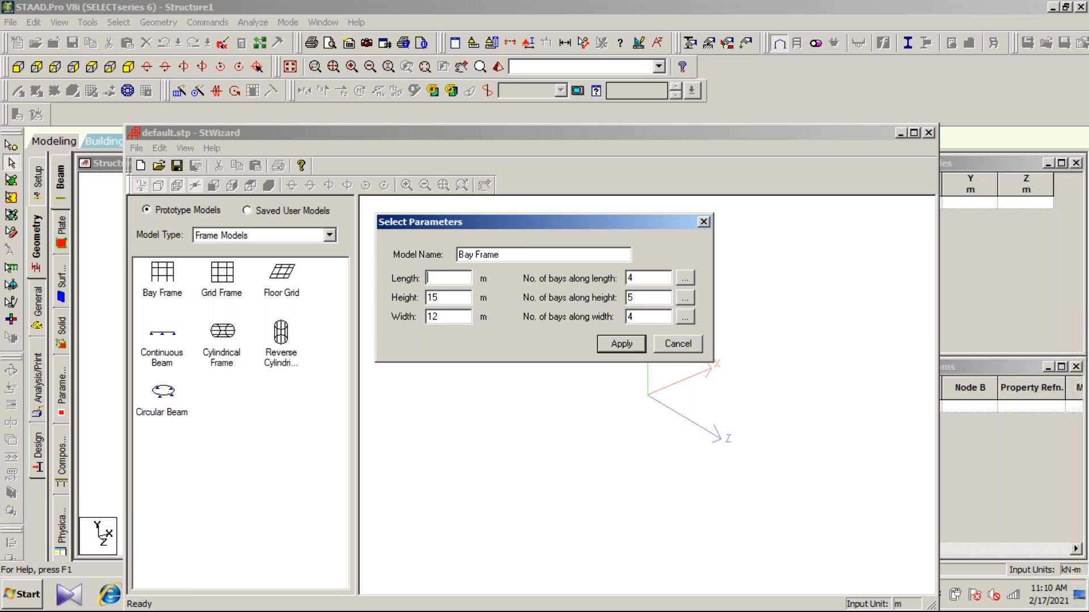
text(3)
text(6)
text(4)
Set the bay frame's height to 27 m with 9 bays along the height.
drag(440, 296, 369, 303)
text(27)
drag(639, 297, 611, 311)
text(9)
Select the bay frame's width value for editing.
drag(443, 316, 406, 325)
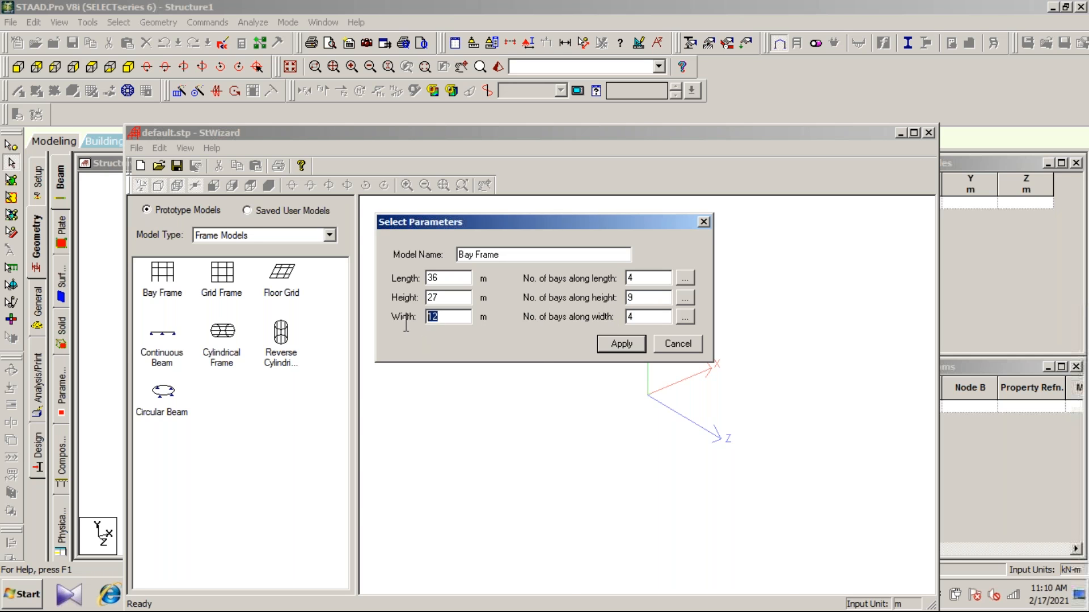